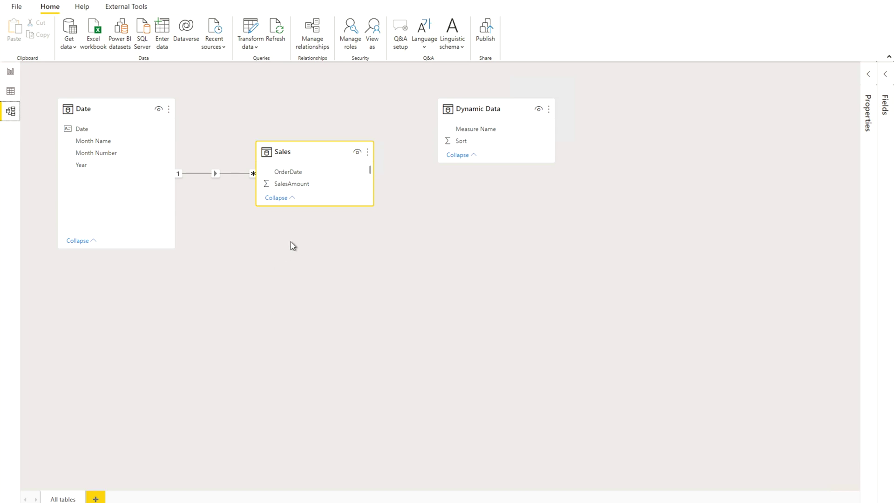
Step: Check the Dynamic Data table's rows (Today to YTD, sort 1–5) in Data view, then return to the report
click(483, 107)
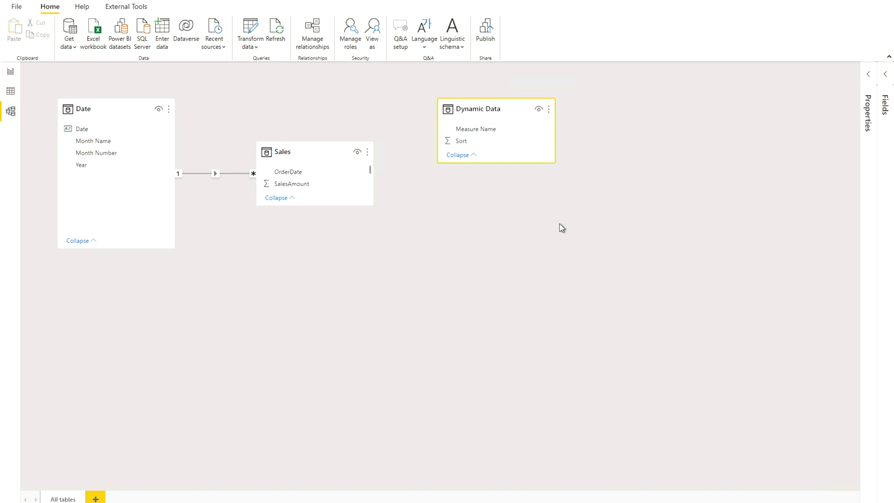
click(11, 95)
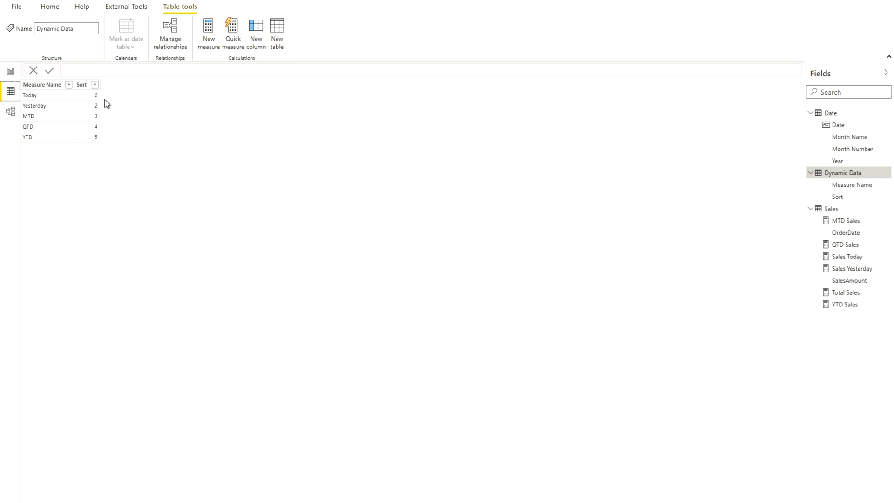
click(10, 72)
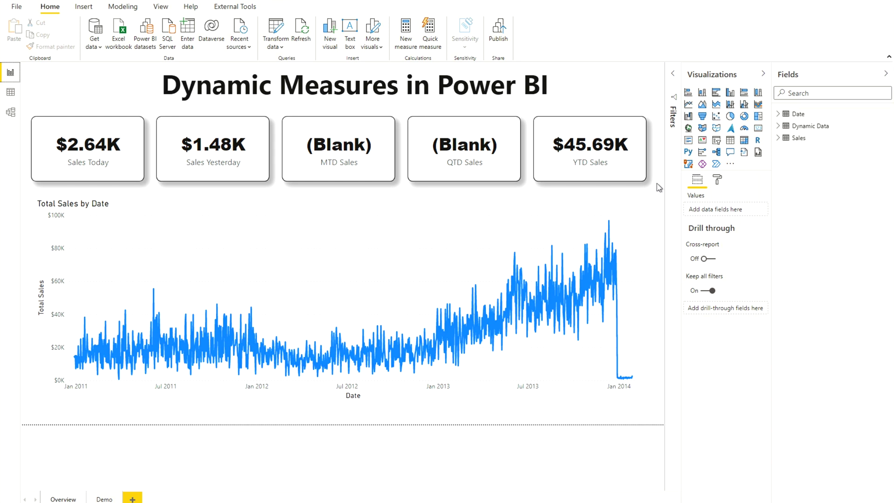
Step: Expand the Sales table and inspect the Total Sales and Sales Today DAX formulas
click(777, 145)
click(778, 139)
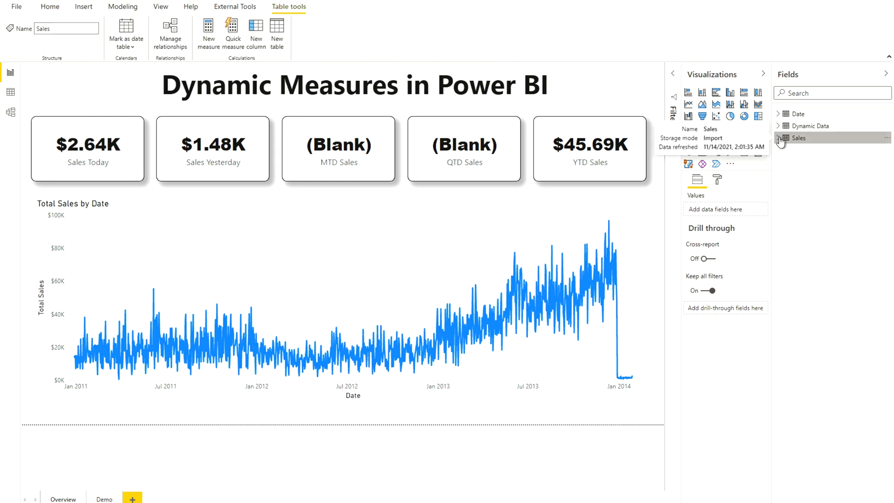
click(824, 222)
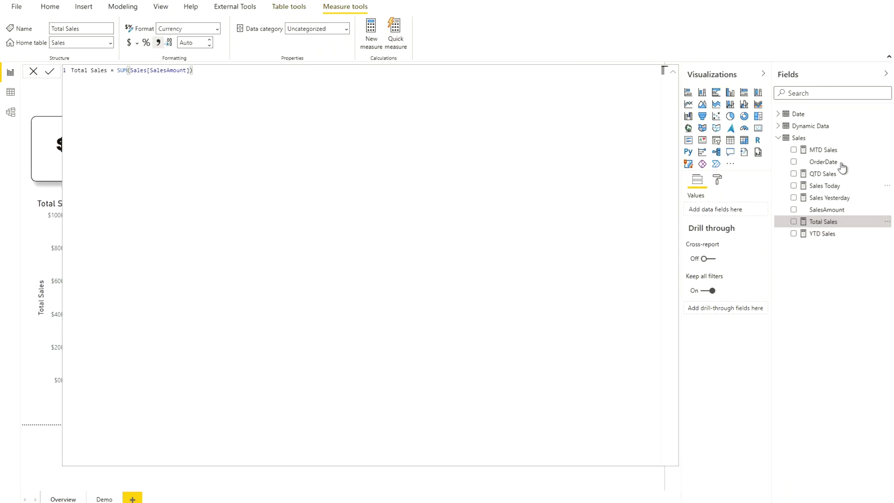
click(823, 186)
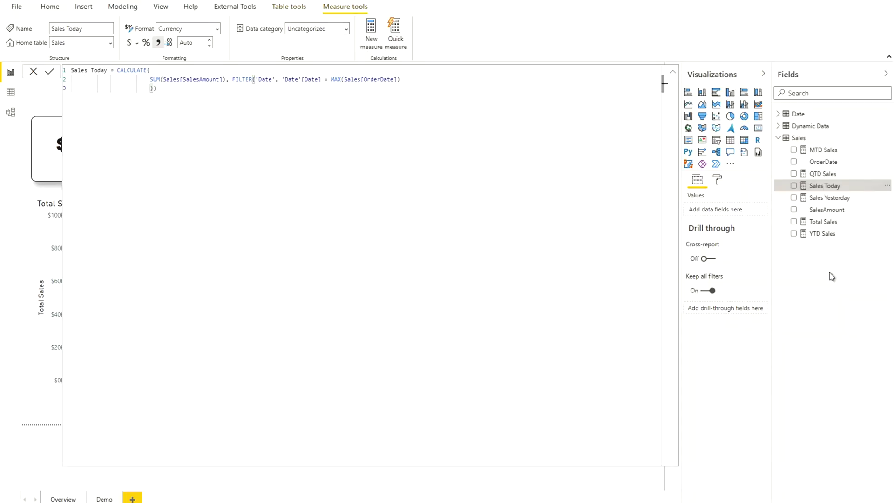
click(792, 114)
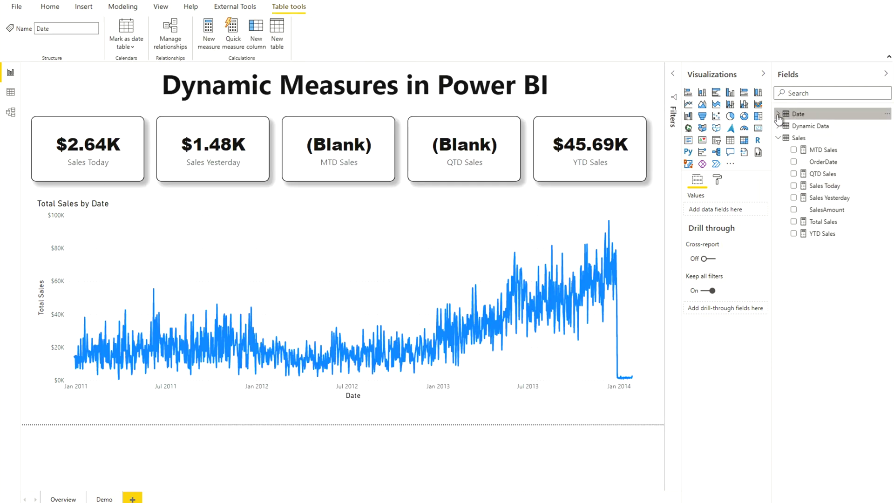
Step: Check the Date table's Mark as date table setting and cancel unmarking it
click(797, 113)
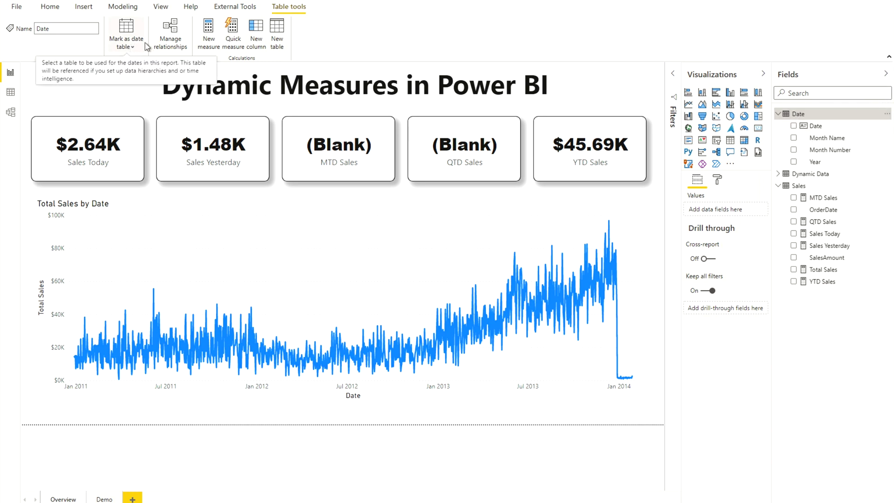
click(128, 35)
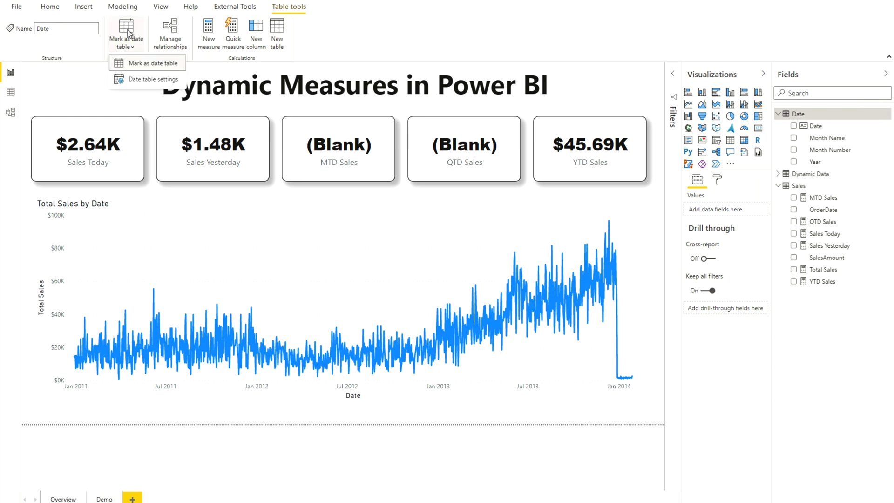
click(168, 65)
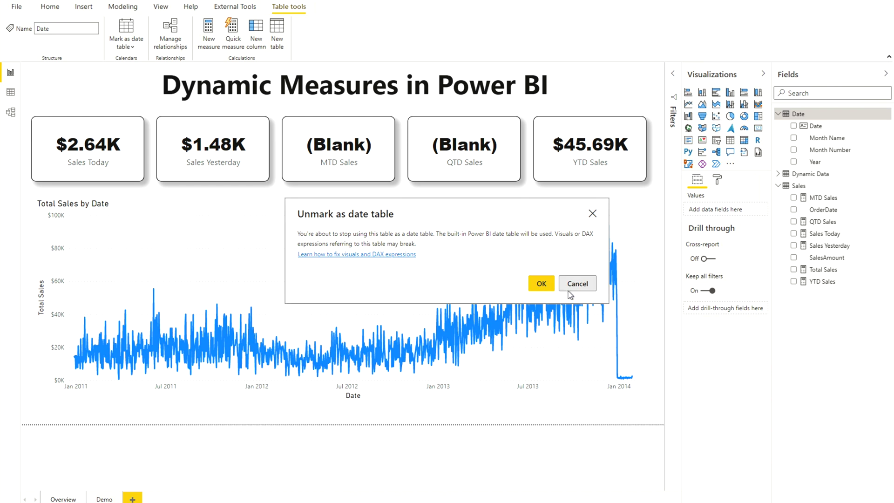
click(577, 284)
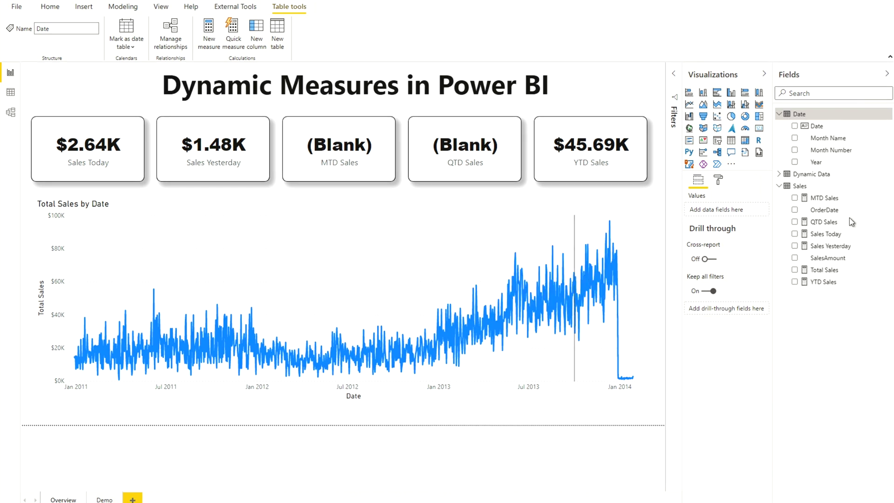
Step: View the MTD Sales formula TOTALMTD([Total Sales], 'Date'[Date]) and select the Sales table
click(824, 198)
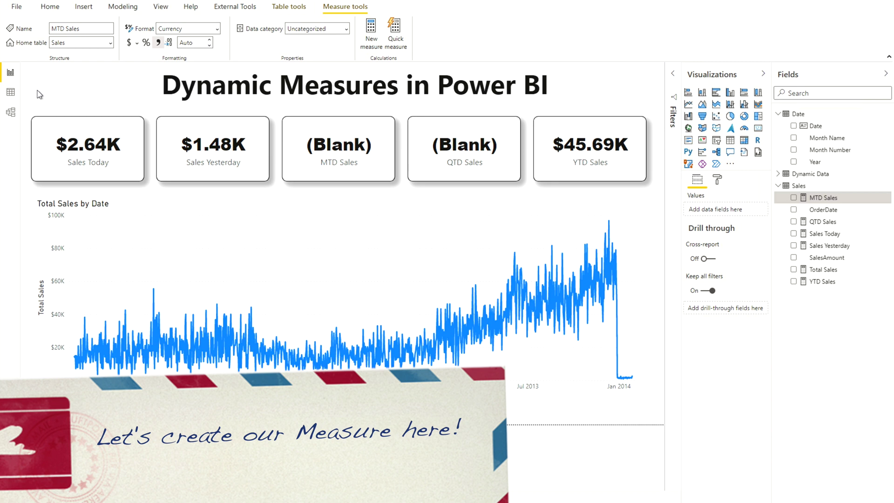
click(819, 188)
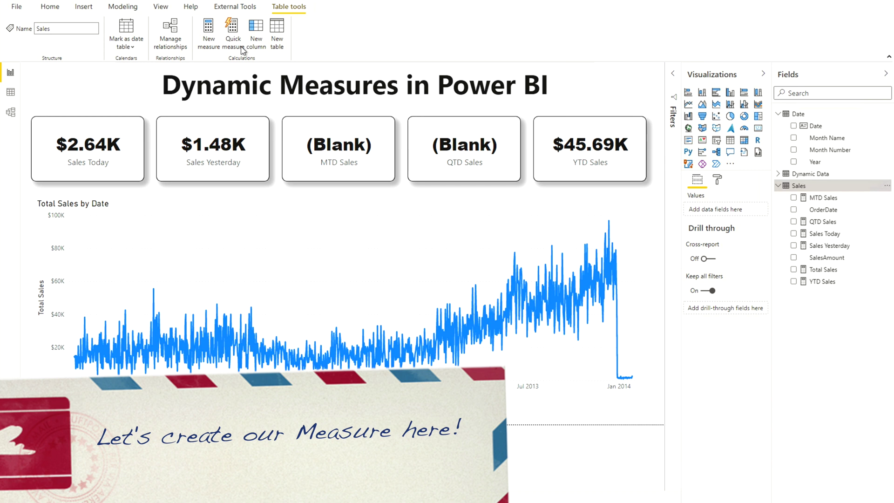
Step: Create a new Sales measure by pasting the SWITCH-based DAX named My Measure
click(209, 40)
key(ctrl+a)
text(Dynamic Measure)
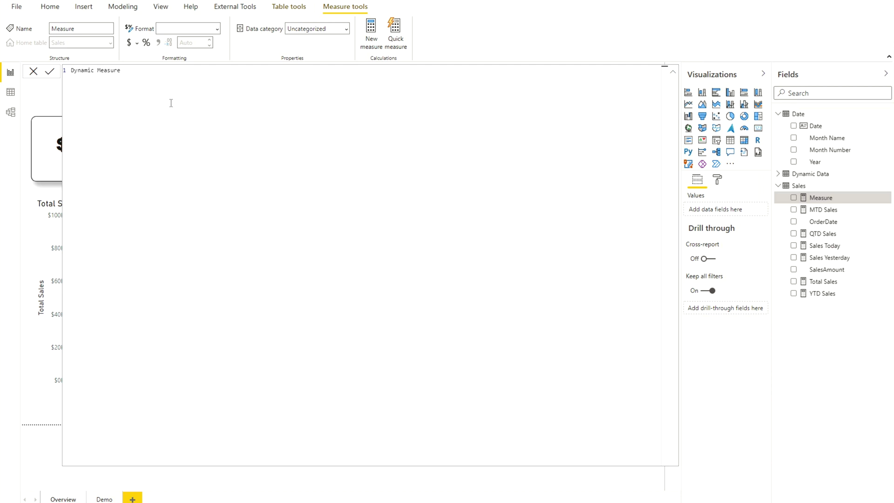
key(ctrl+a)
text(My Measure =   VAR SelectedMeasure =     SELECTEDVALUE ( 'Dynamic Data'[Measure Name], "Today" ) VAR DynamicMeasureValue =     SWITCH (         TRUE (),         SelectedMeasure = "Today", [Sales Today],         SelectedMeasure = "Yesterday",[Sales Yesterday],         SelectedMeasure = "MTD", [MTD Sales],          SelectedMeasure = "QTD", [QTD Sales],           SelectedMeasure = "YTD", [YTD Sales],         BLANK ()     ) RETURN     DynamicMeasureValue)
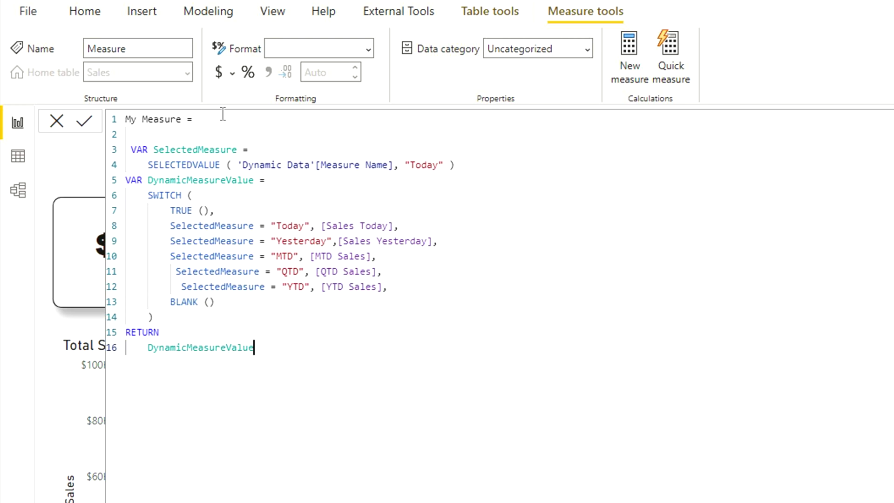
click(177, 118)
drag(177, 118, 125, 119)
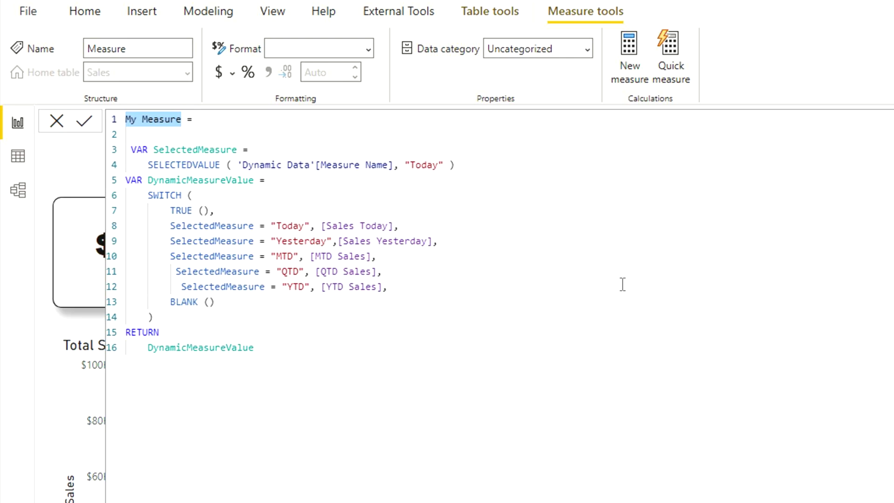
click(479, 164)
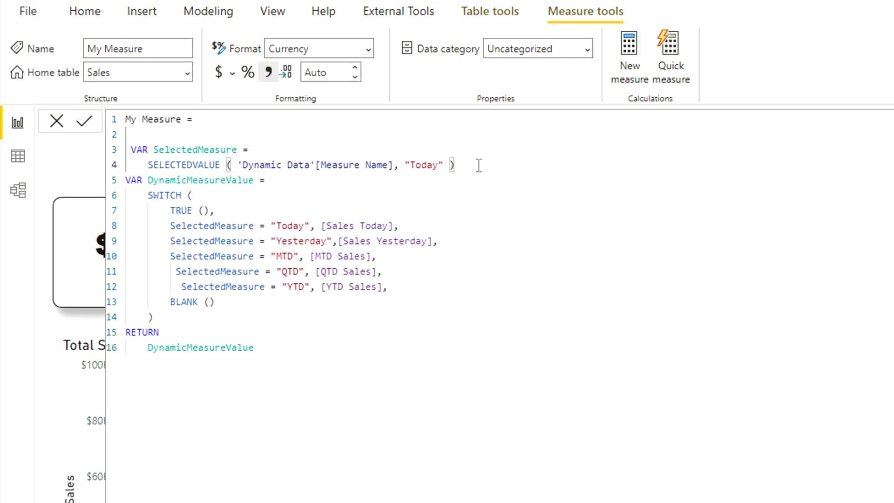
Step: Add a blank line after line 4 between the VAR blocks and commit My Measure
key(Return)
drag(465, 169, 124, 149)
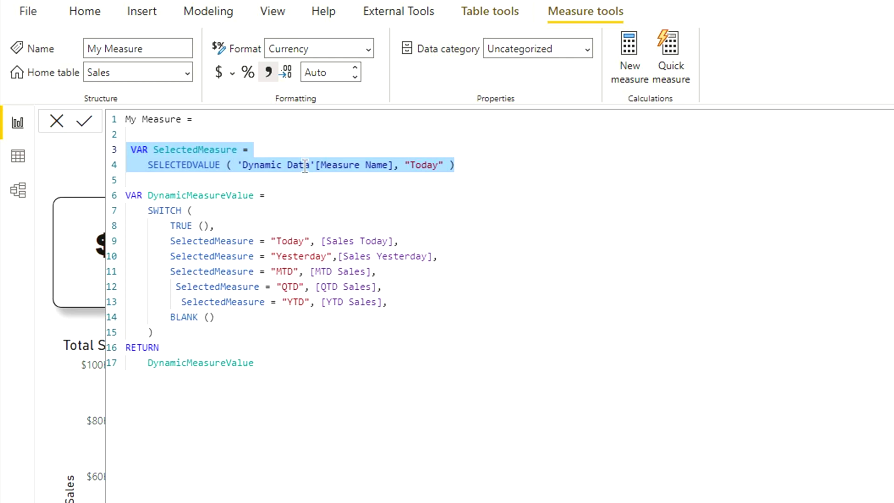
click(272, 198)
click(217, 321)
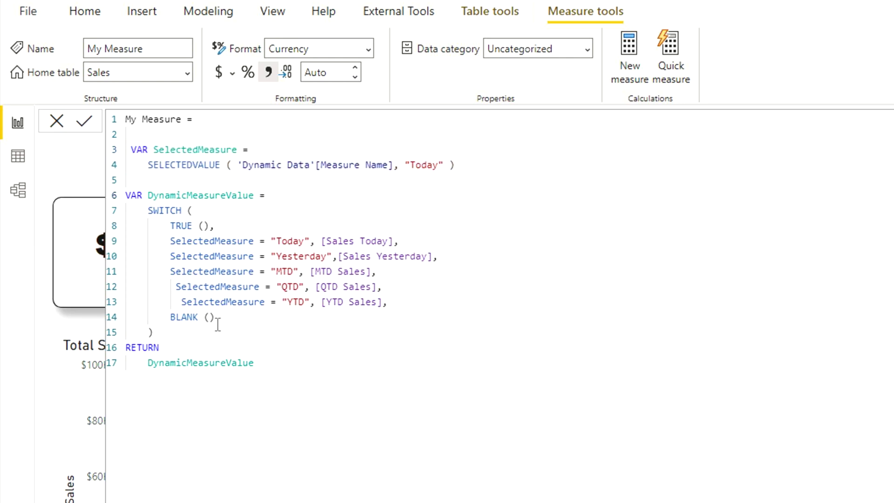
drag(173, 275, 112, 189)
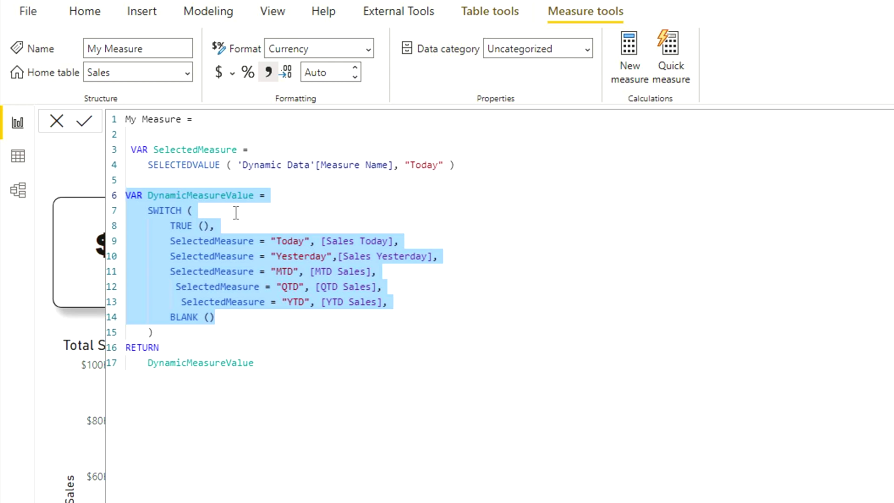
click(277, 388)
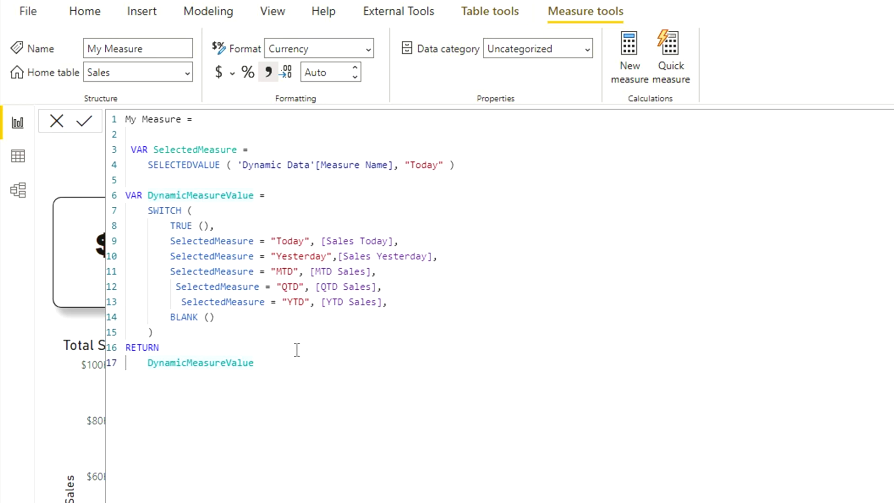
click(84, 122)
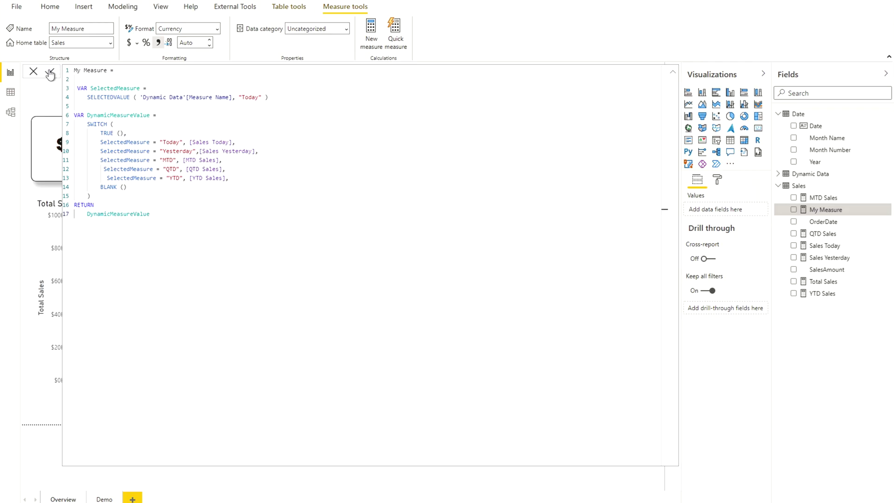
Step: On the Demo page, add a table visual containing the Date field
click(34, 73)
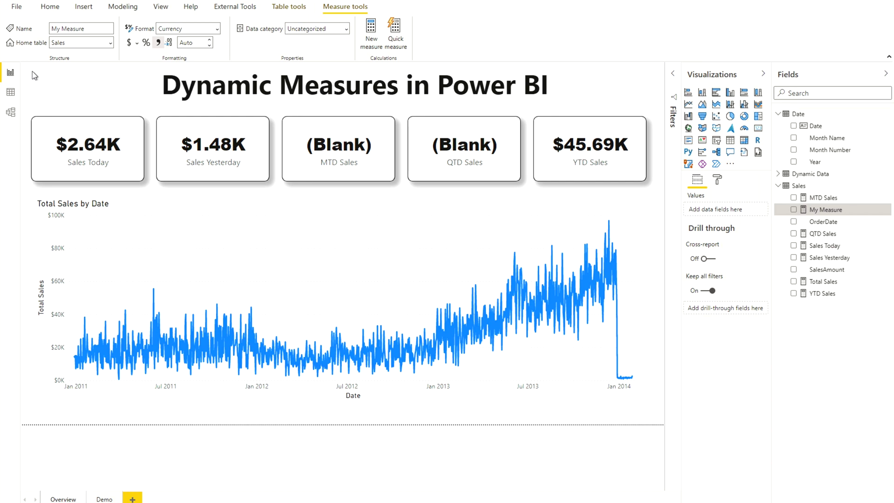
click(95, 499)
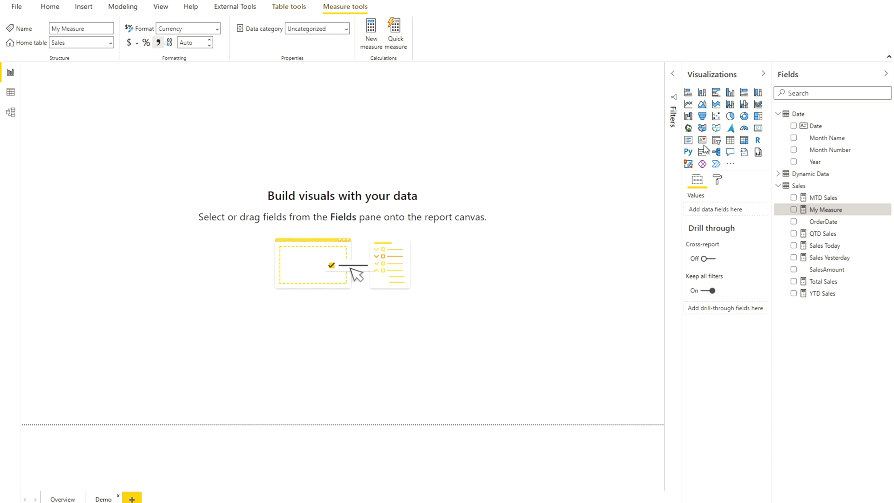
click(730, 140)
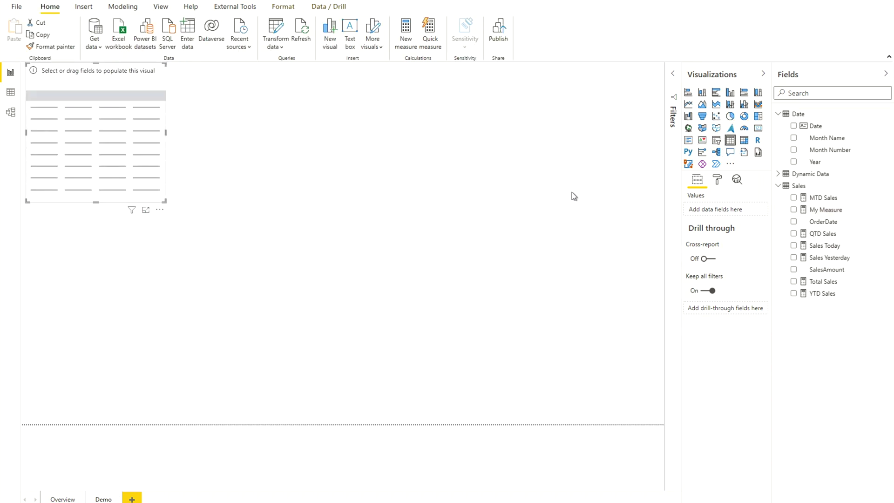
drag(812, 126, 722, 209)
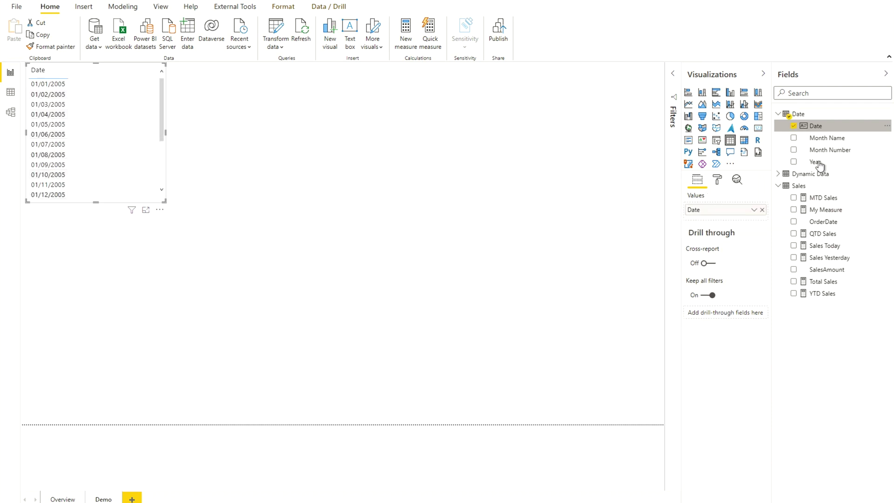
Step: Add Total Sales to the table, giving a $29,358,677.2207 grand total
click(818, 281)
drag(824, 269, 745, 229)
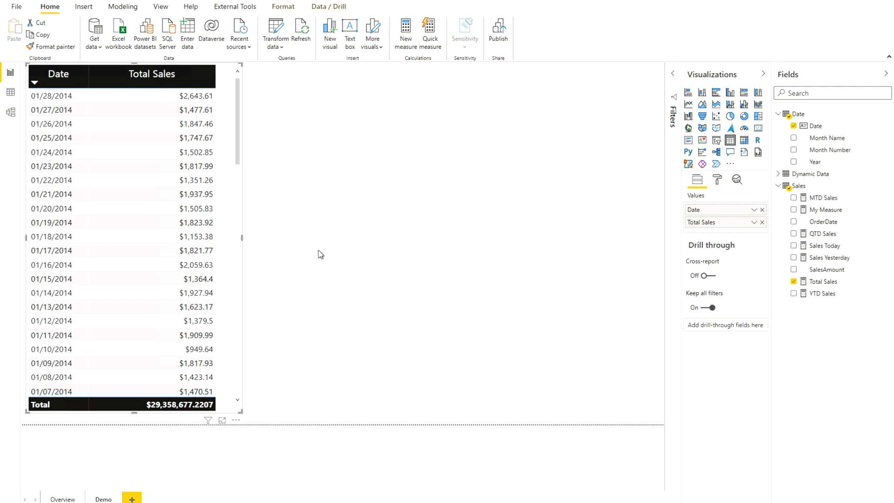
click(321, 253)
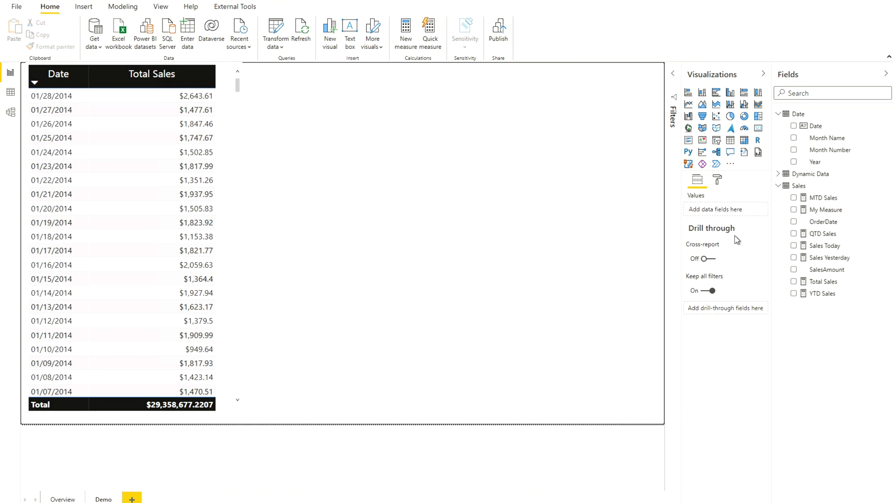
click(829, 283)
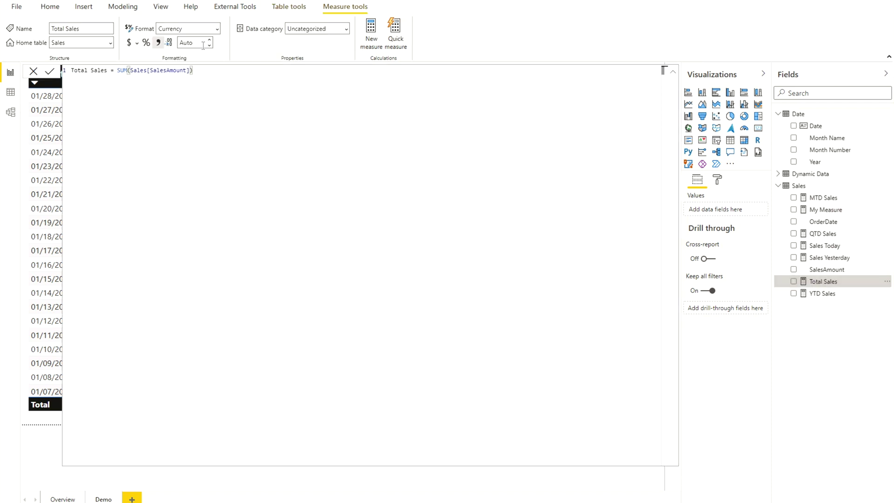
Step: Set the Total Sales measure to 2 decimal places
click(209, 43)
text(2)
key(Return)
Step: Add a Total Sales card with display units None showing $29,358,677.22 beside the table
click(758, 128)
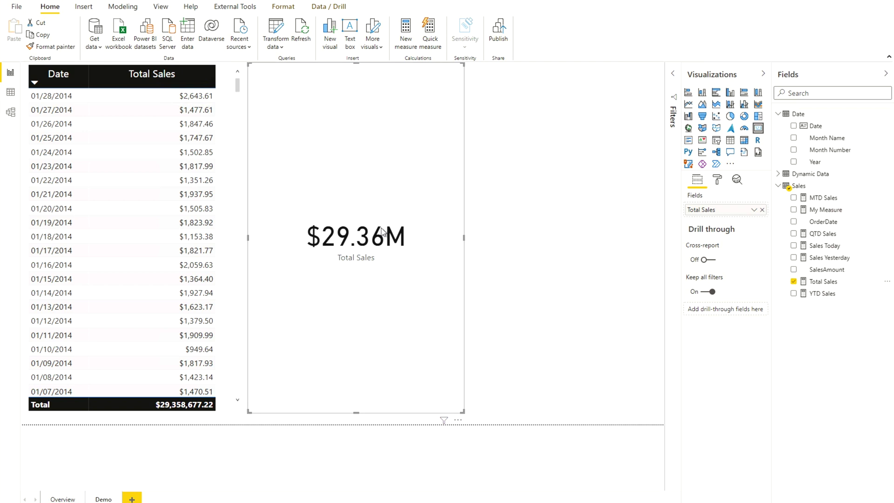
drag(354, 64, 344, 317)
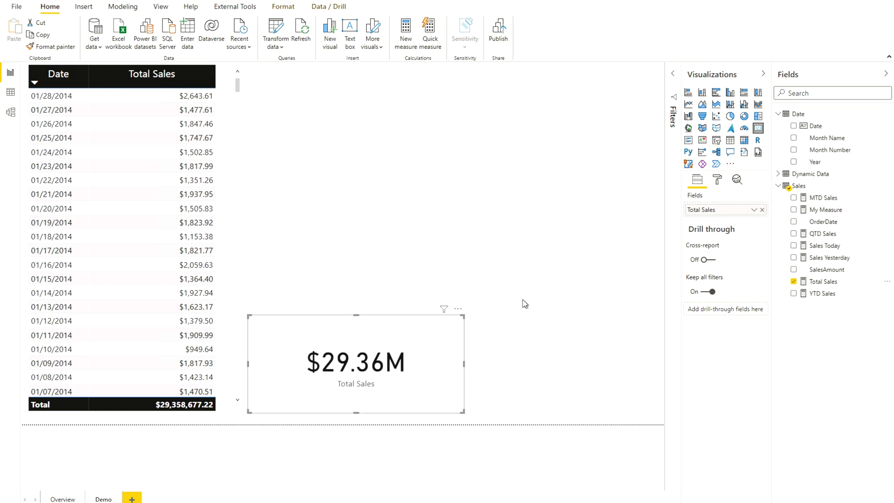
click(717, 181)
click(722, 241)
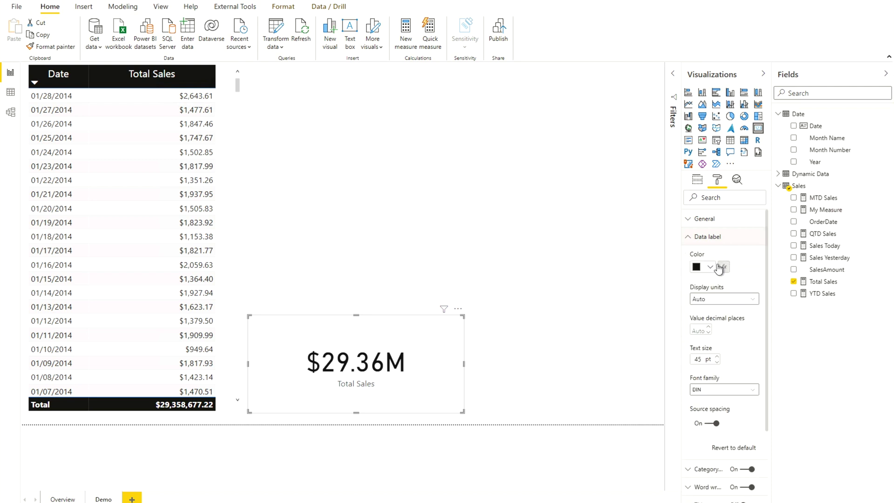
click(725, 301)
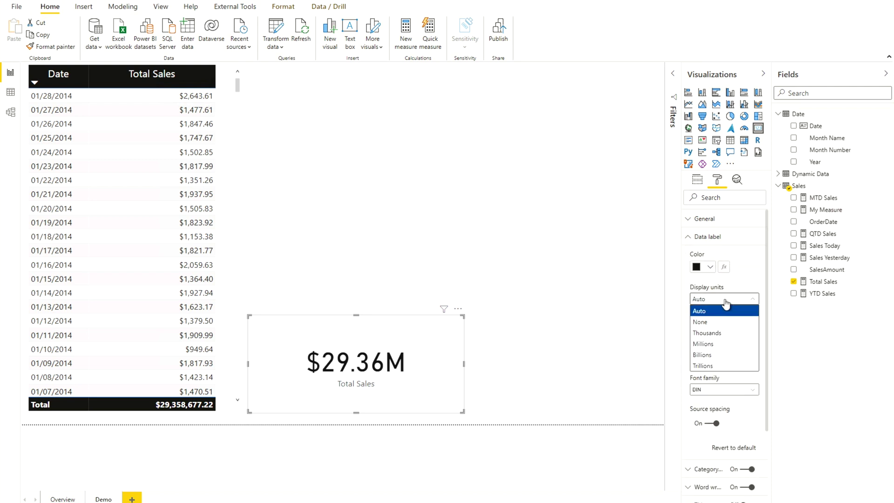
click(717, 323)
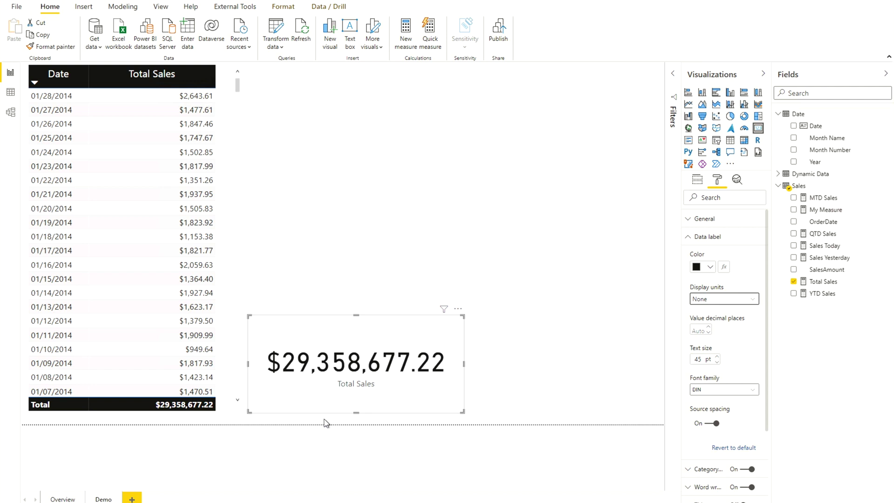
drag(368, 340, 375, 90)
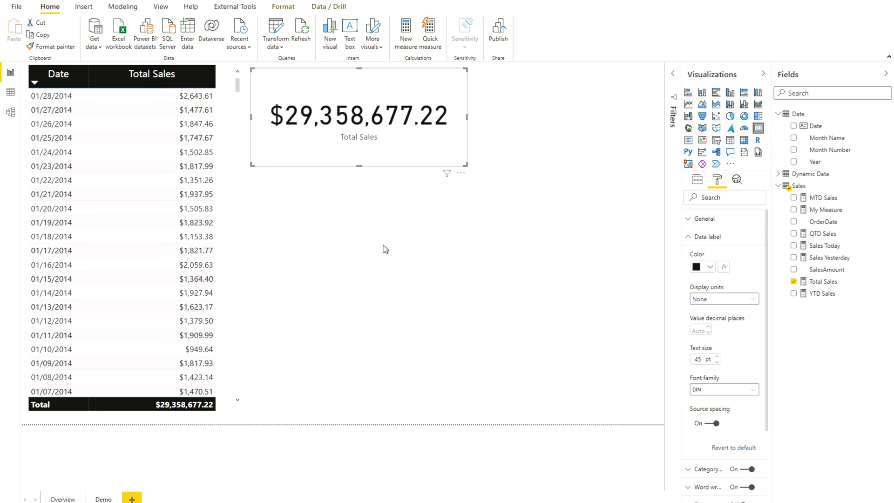
click(386, 255)
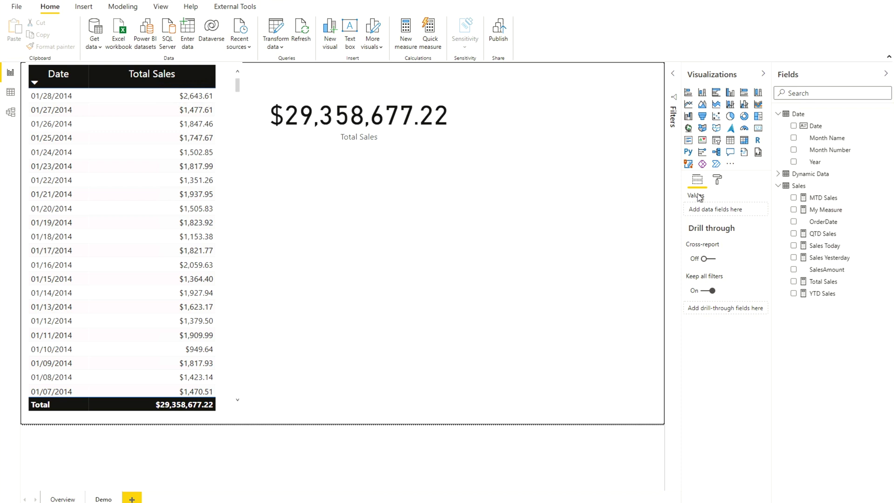
Step: Add a resized My Measure card showing $2.64K under the Total Sales card
click(760, 129)
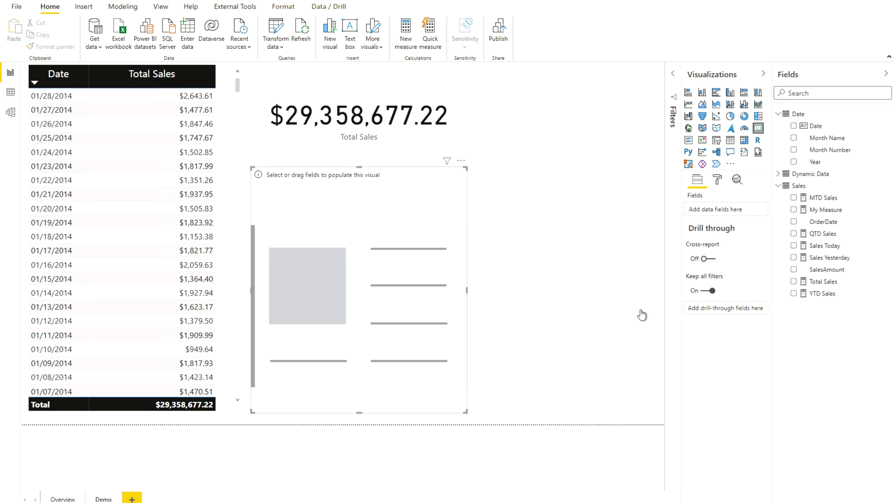
drag(824, 210, 741, 210)
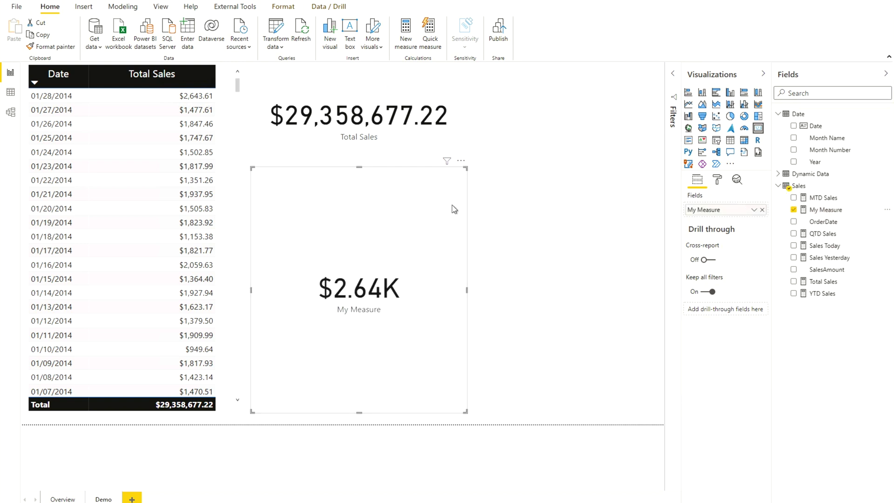
drag(359, 167, 376, 321)
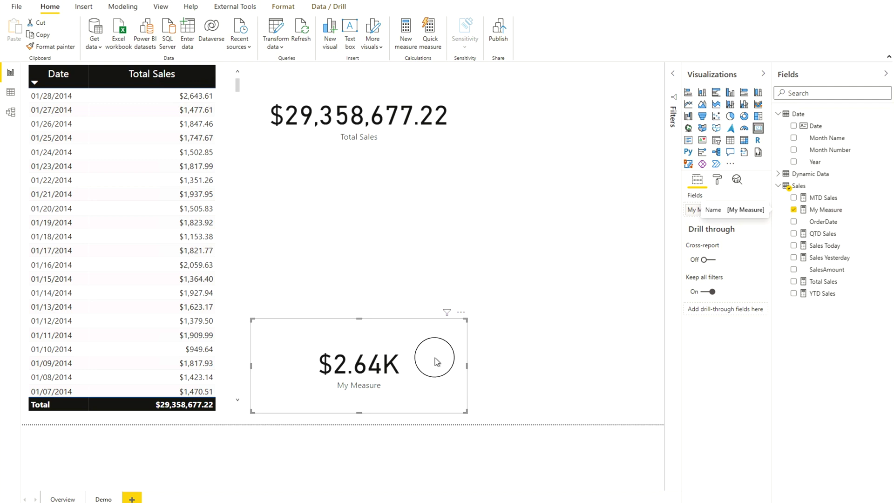
drag(433, 373, 439, 333)
click(507, 300)
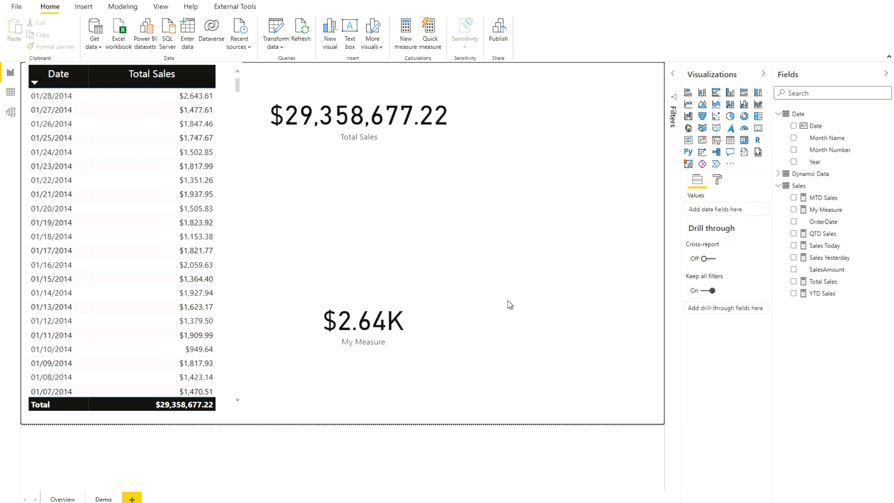
Step: Add a narrowed Measure Name slicer with Select all at the top right
click(777, 173)
drag(819, 186, 563, 125)
click(717, 179)
click(711, 340)
drag(662, 165, 565, 159)
drag(535, 117, 577, 135)
click(569, 294)
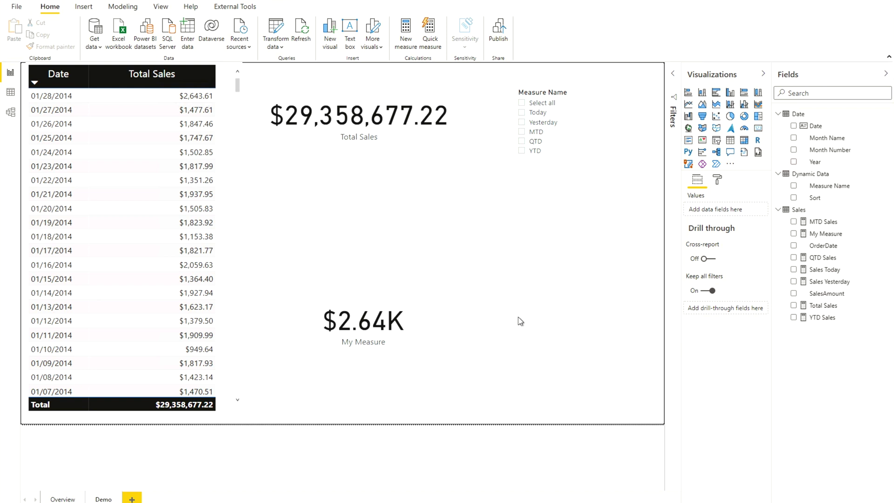
Step: Switch the Measure Name slicer through Today and Yesterday, ending on YTD ($45.69K)
click(538, 107)
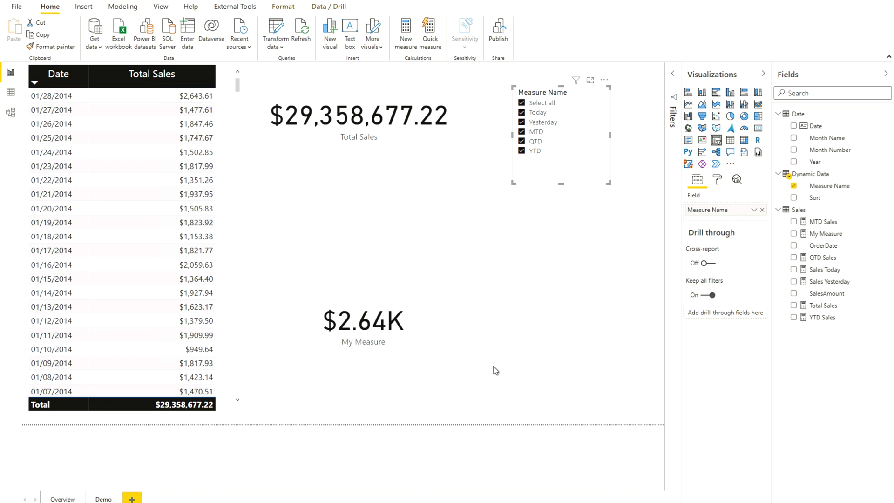
click(522, 103)
click(522, 113)
click(535, 113)
click(535, 123)
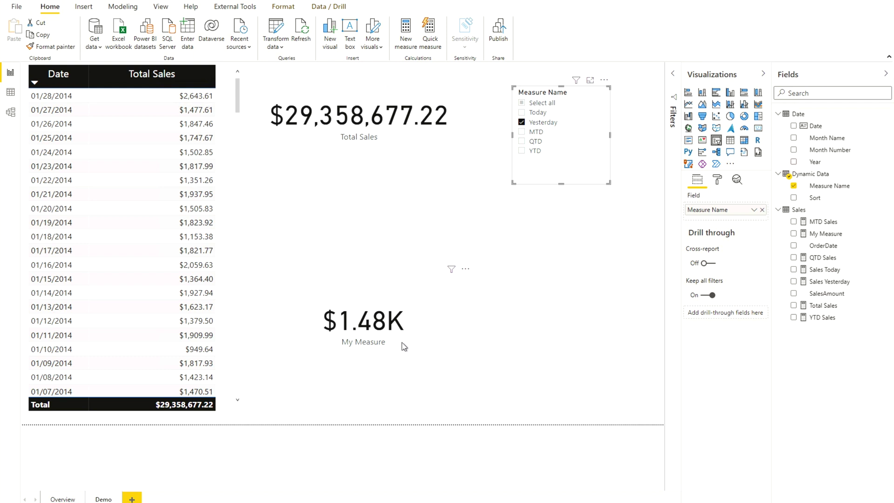
click(529, 123)
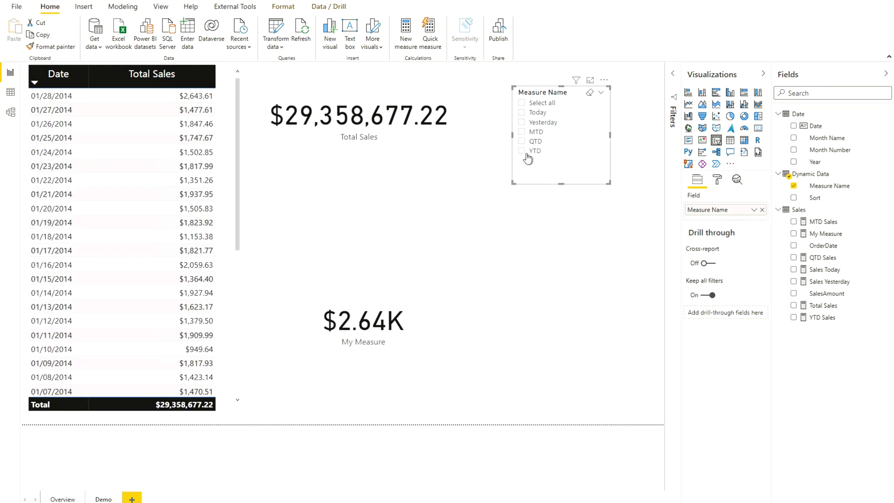
click(524, 150)
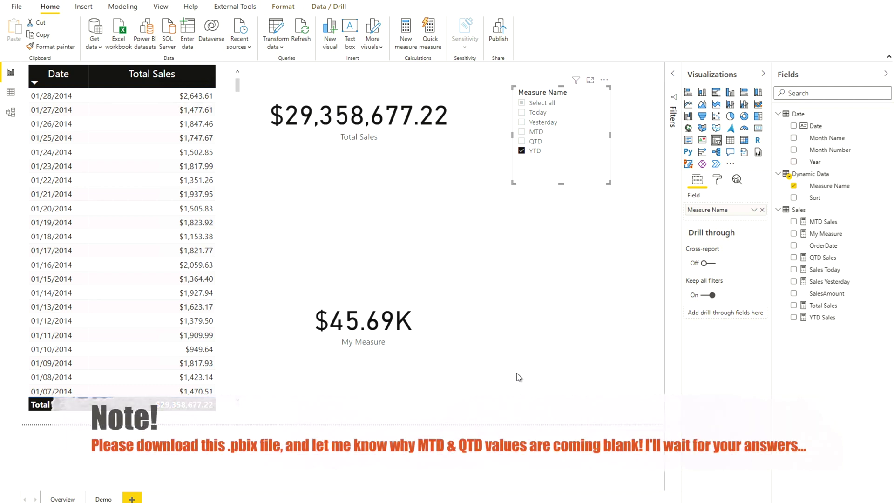
Step: Swap YTD for MTD, then QTD, in the Measure Name slicer (both Blank), then clear it
click(522, 150)
click(521, 132)
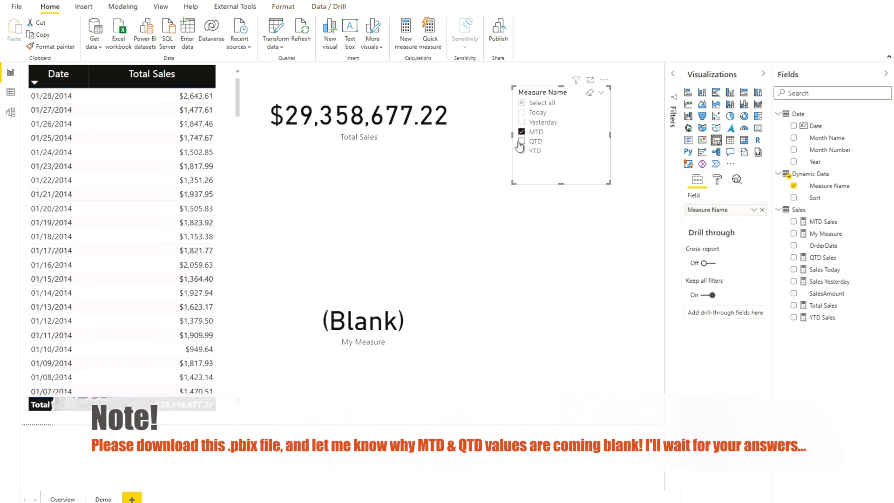
click(521, 132)
click(521, 141)
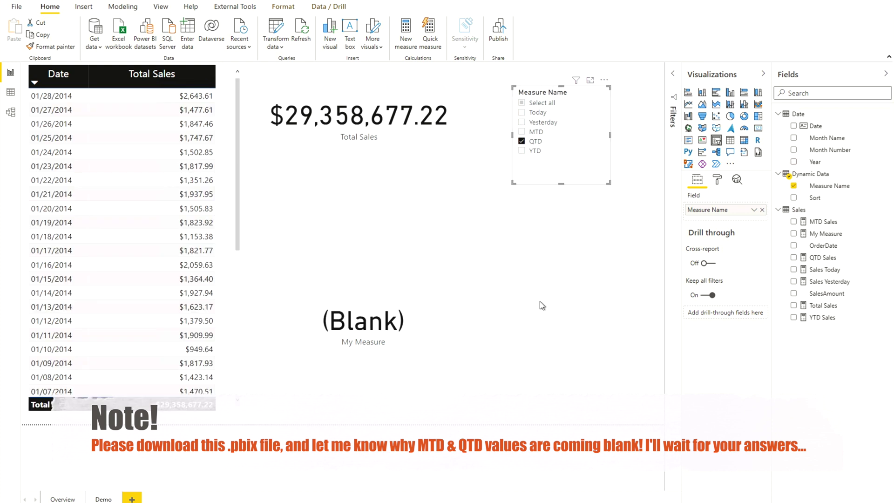
click(542, 305)
click(521, 141)
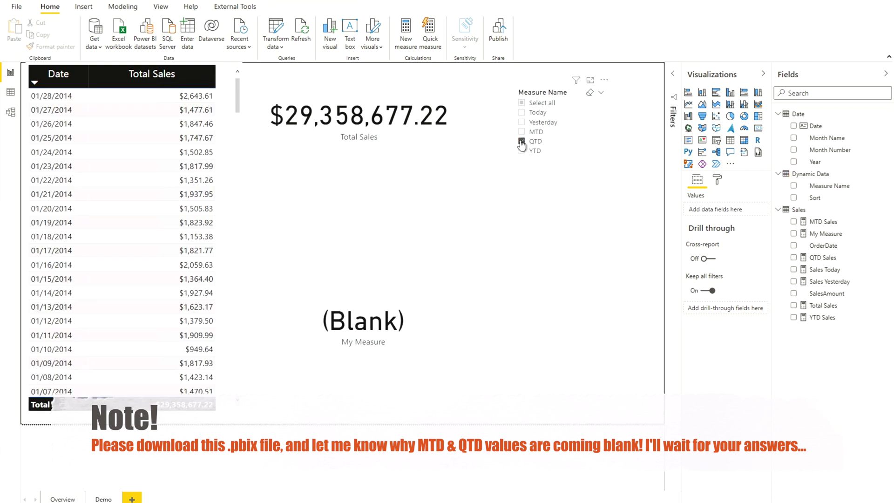
click(539, 322)
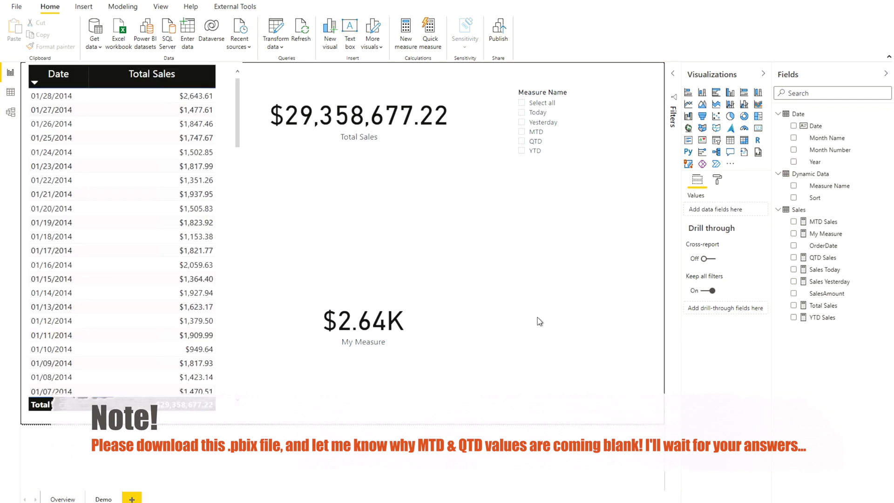